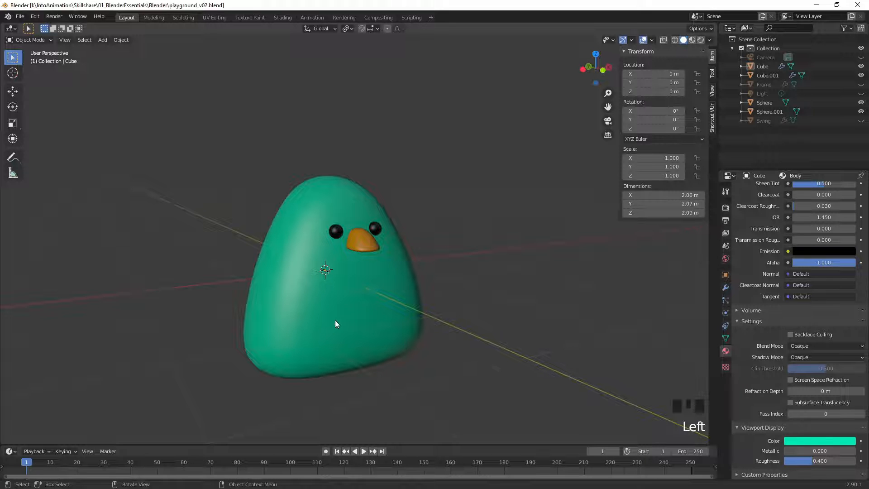
Raise the green body's entire mesh about 1.04 m along Z in Edit Mode so its base sits at the object origin
{"action": "middle_click_drag", "start_coordinate": [390, 260], "coordinate": [358, 268]}
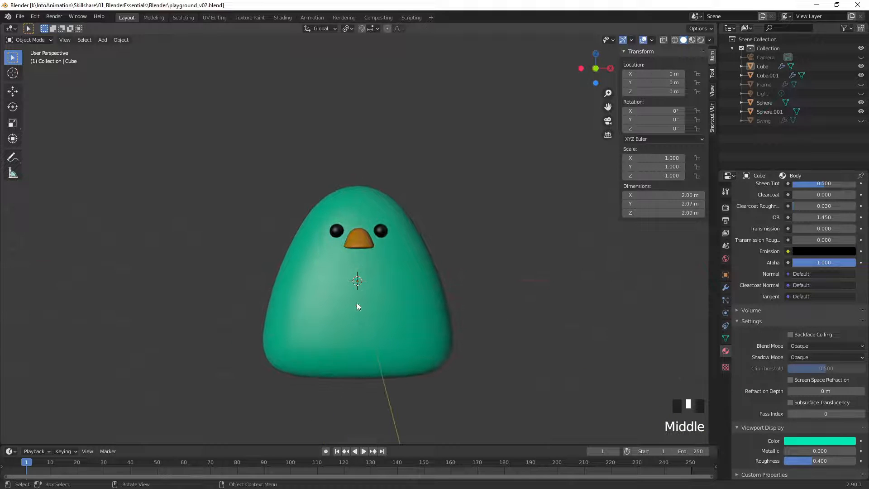
{"action": "mouse_move", "coordinate": [425, 252]}
{"action": "middle_mouse_down"}
{"action": "mouse_move", "coordinate": [430, 246]}
{"action": "mouse_move", "coordinate": [445, 268]}
{"action": "mouse_move", "coordinate": [435, 246]}
{"action": "middle_mouse_up"}
{"action": "left_click", "coordinate": [412, 273]}
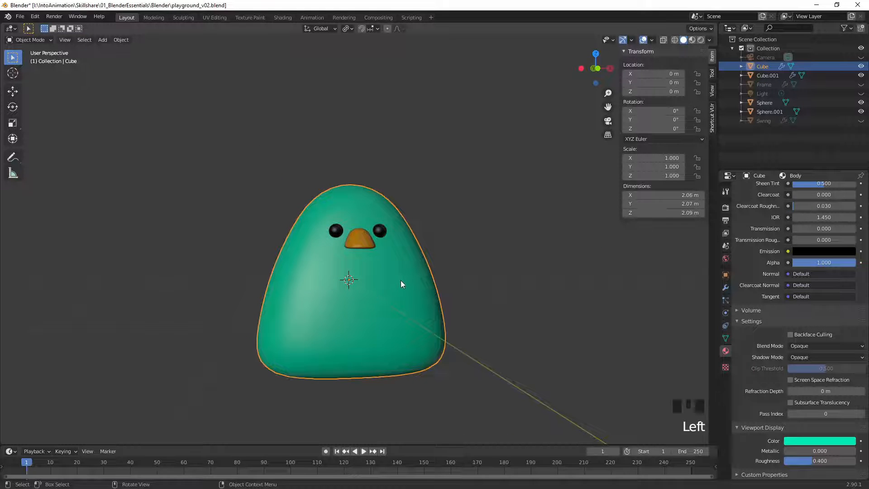
{"action": "key", "text": "Tab"}
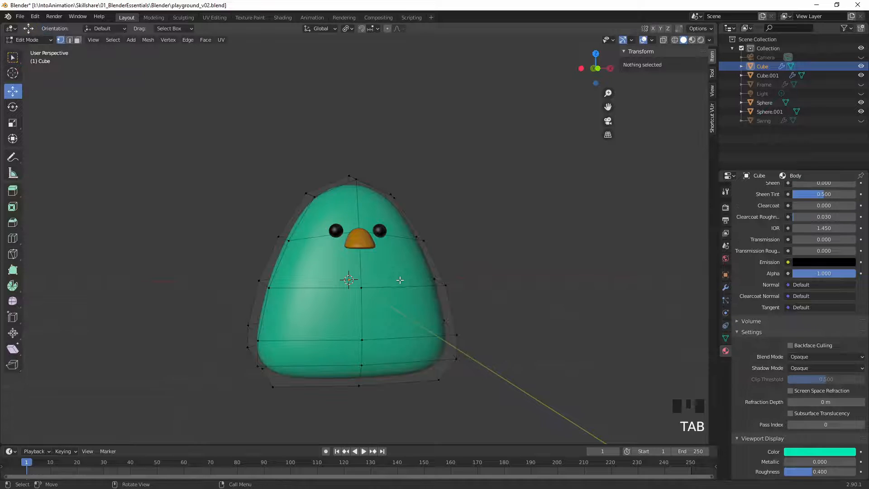
{"action": "key", "text": "a"}
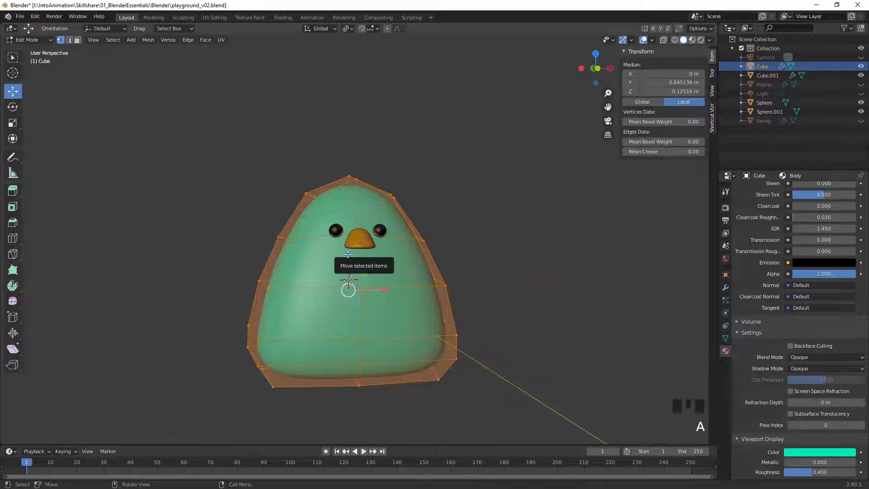
{"action": "left_click_drag", "start_coordinate": [348, 255], "coordinate": [358, 162]}
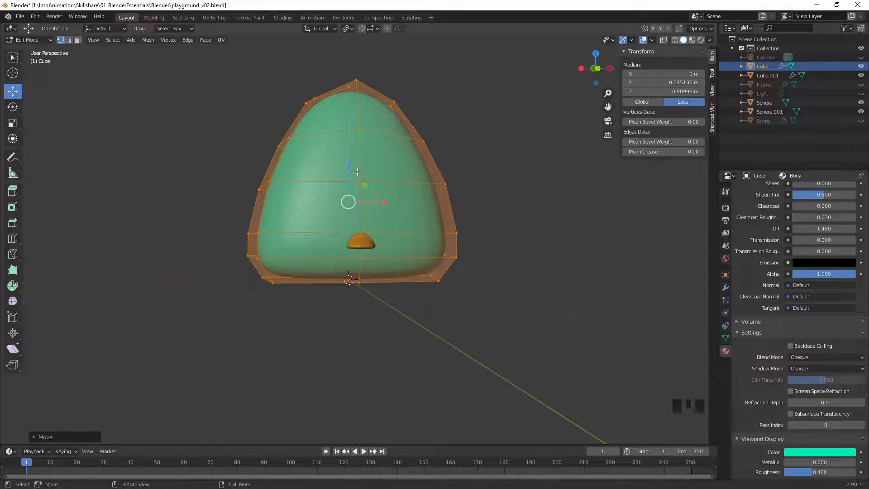
{"action": "mouse_move", "coordinate": [405, 200]}
{"action": "middle_mouse_down"}
{"action": "mouse_move", "coordinate": [444, 180]}
{"action": "mouse_move", "coordinate": [401, 191]}
{"action": "middle_mouse_up"}
{"action": "key", "text": "Tab"}
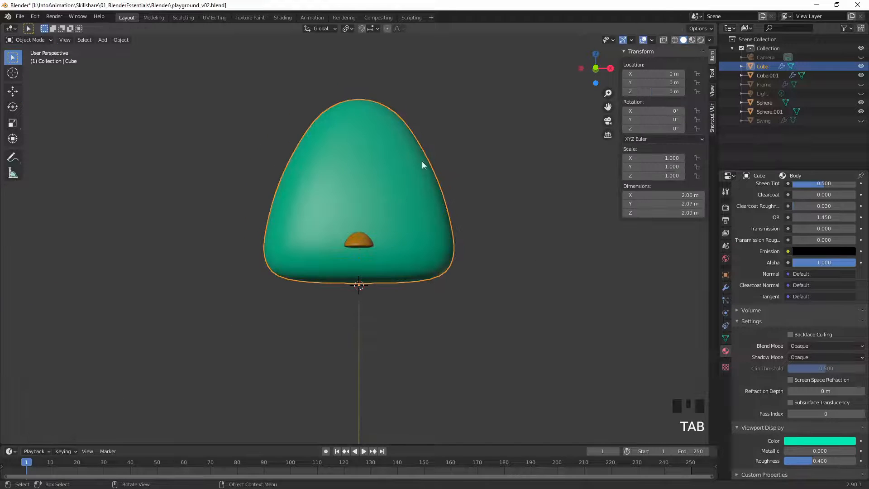
Scale the green body along the Z axis to about 0.936
{"action": "mouse_move", "coordinate": [422, 161]}
{"action": "middle_mouse_down"}
{"action": "mouse_move", "coordinate": [471, 177]}
{"action": "mouse_move", "coordinate": [427, 167]}
{"action": "mouse_move", "coordinate": [517, 167]}
{"action": "mouse_move", "coordinate": [420, 168]}
{"action": "mouse_move", "coordinate": [430, 165]}
{"action": "middle_mouse_up"}
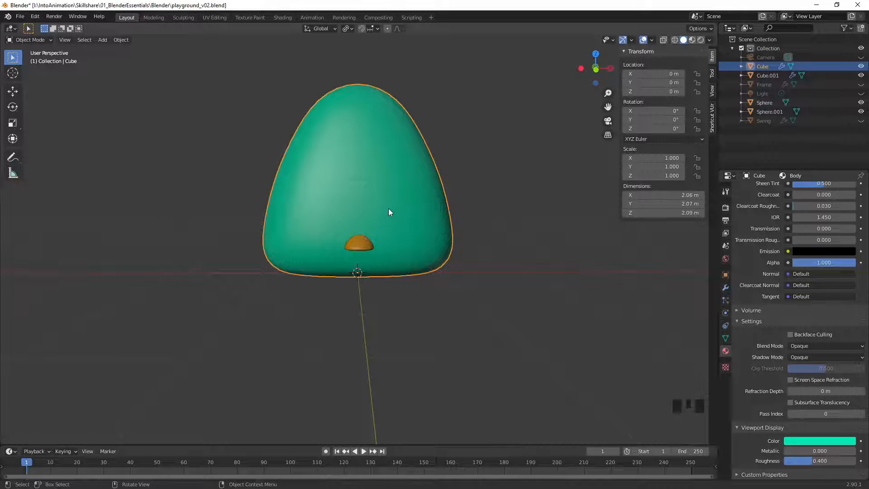
{"action": "key", "text": "s"}
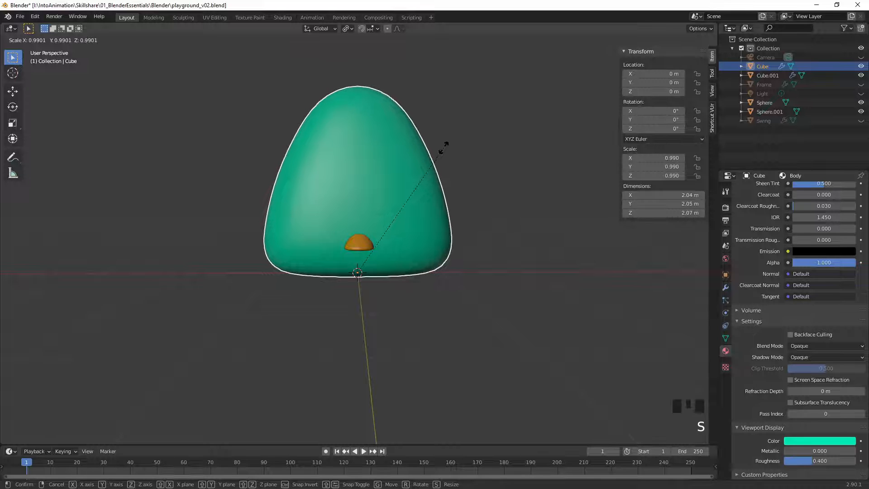
{"action": "key", "text": "z"}
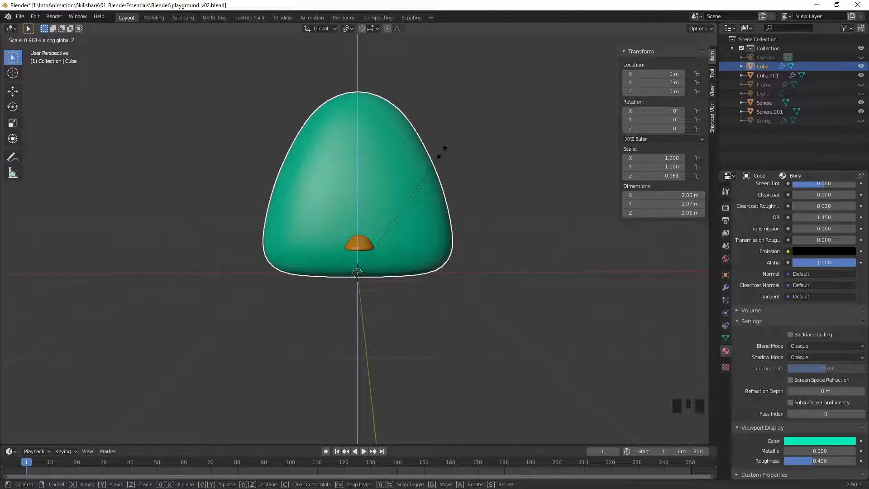
{"action": "left_click", "coordinate": [440, 157]}
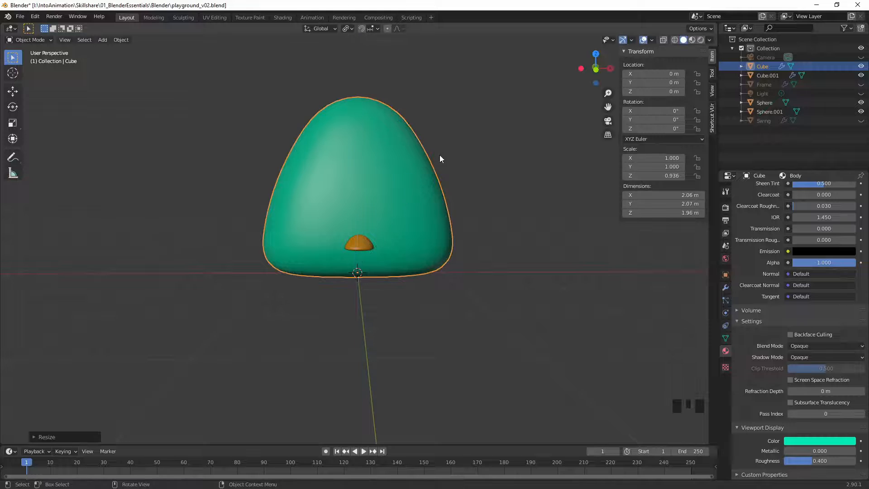
{"action": "middle_click_drag", "start_coordinate": [439, 163], "coordinate": [407, 200]}
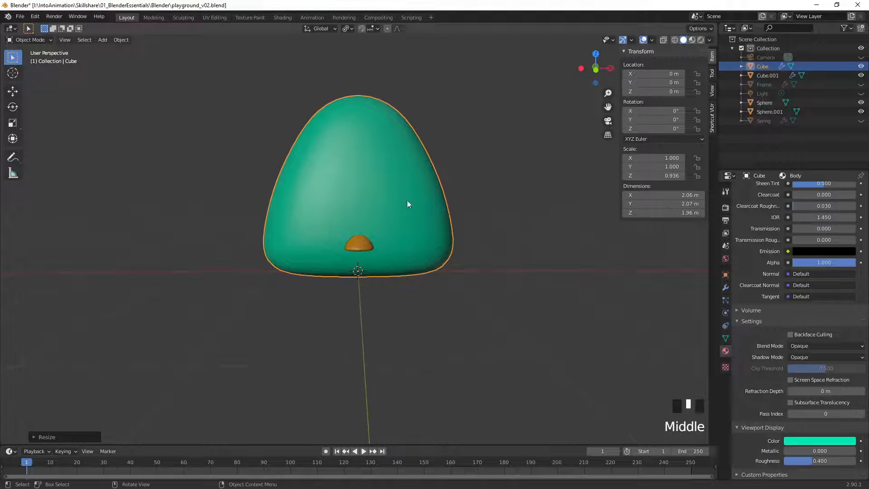
Turn on X-ray display and move both eyes and the beak up about 0.88 m along Z onto the body's upper part
{"action": "left_click", "coordinate": [359, 250]}
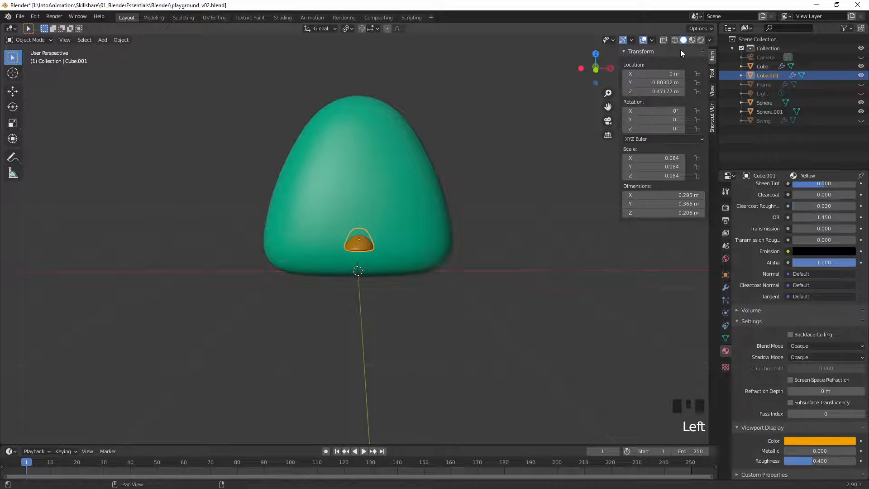
{"action": "left_click", "coordinate": [663, 40]}
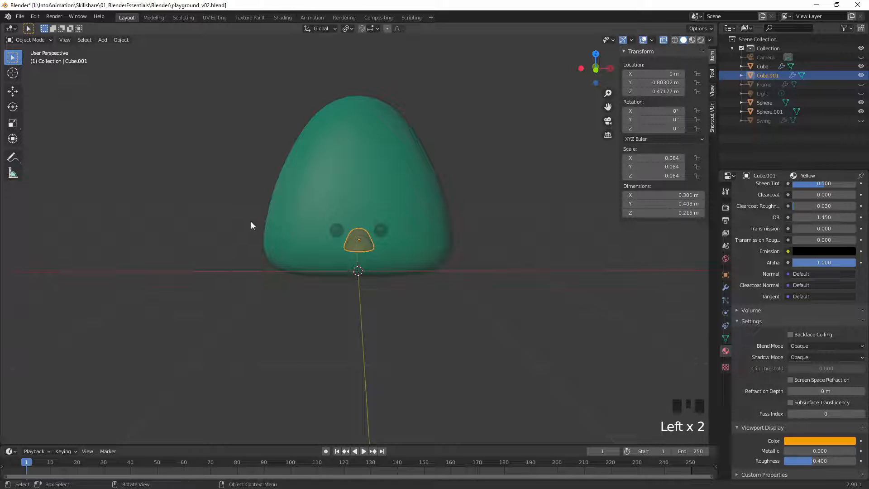
{"action": "left_click_drag", "start_coordinate": [251, 216], "coordinate": [518, 254]}
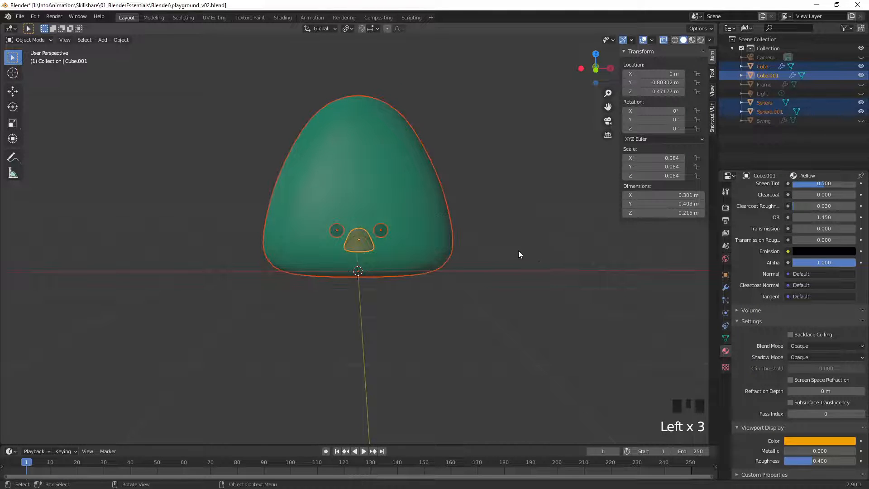
{"action": "left_click", "coordinate": [436, 223], "text": "shift"}
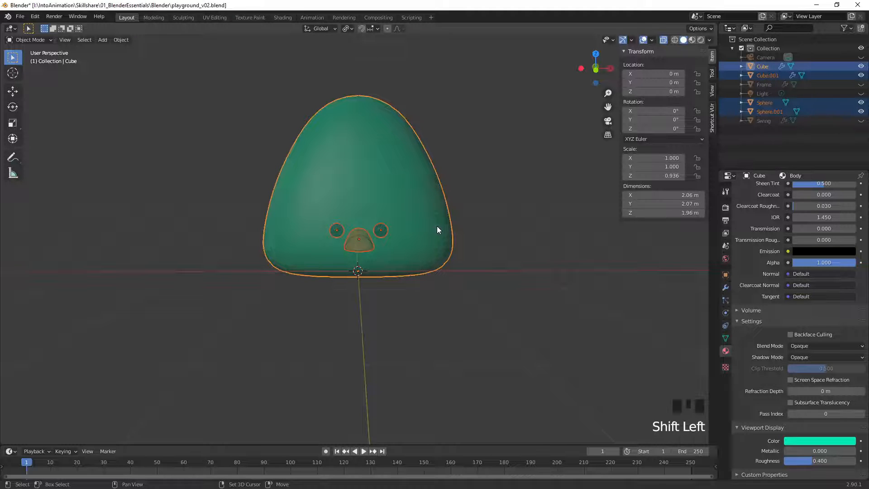
{"action": "left_click", "coordinate": [437, 226], "text": "shift"}
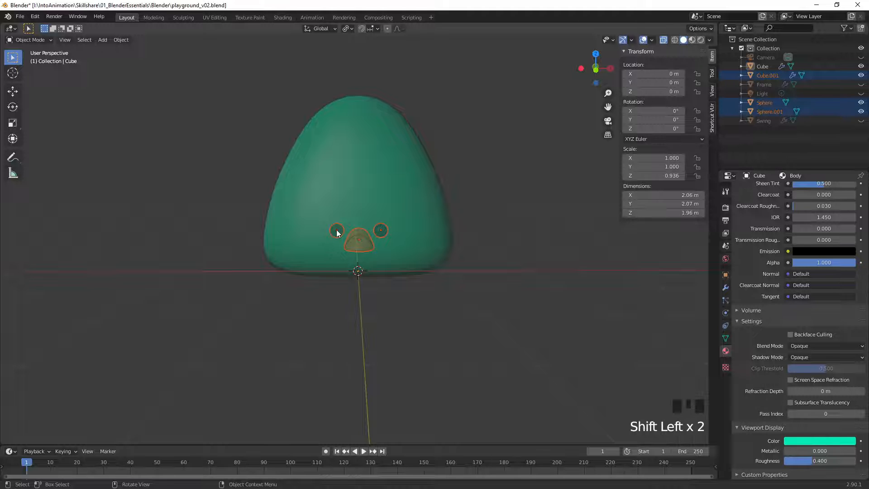
{"action": "key", "text": "g"}
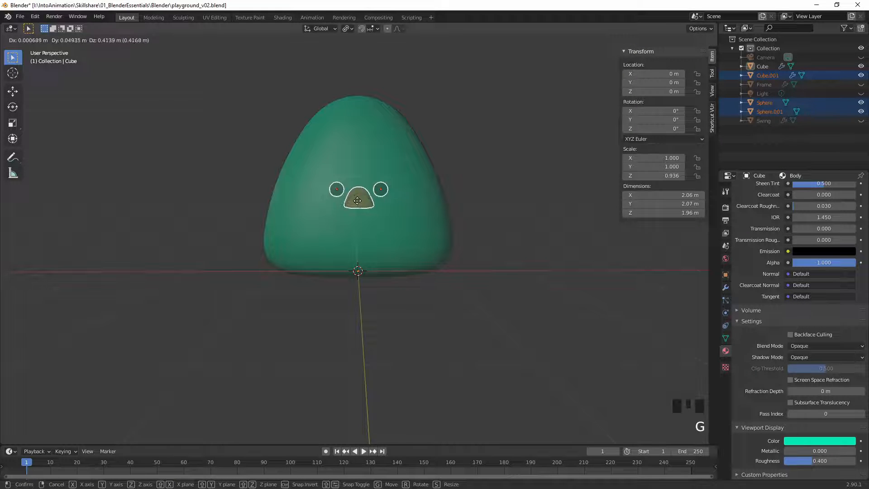
{"action": "key", "text": "z"}
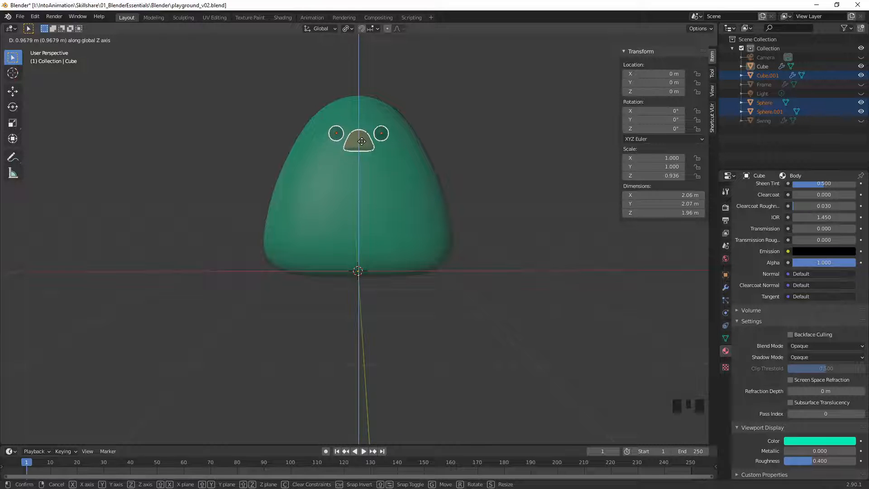
{"action": "left_click", "coordinate": [362, 153]}
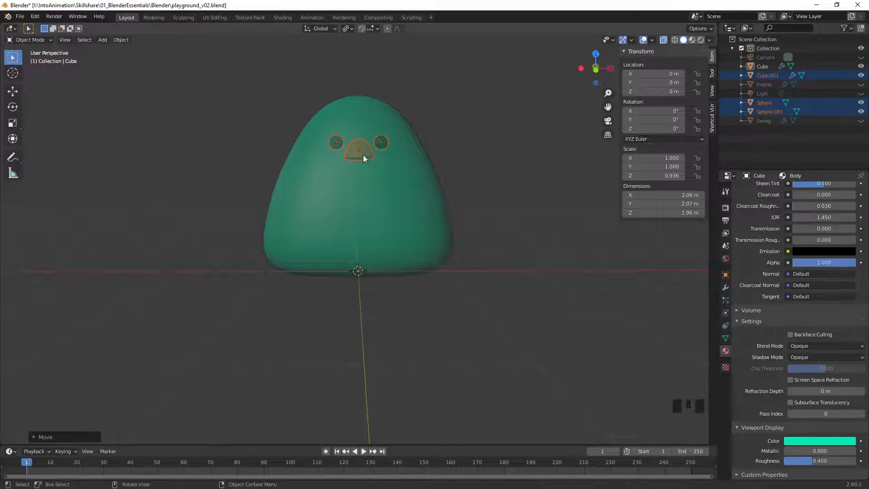
Raise the beak to a Z location of about 1.404 m and scale it down uniformly to about 0.069
{"action": "left_click", "coordinate": [363, 155]}
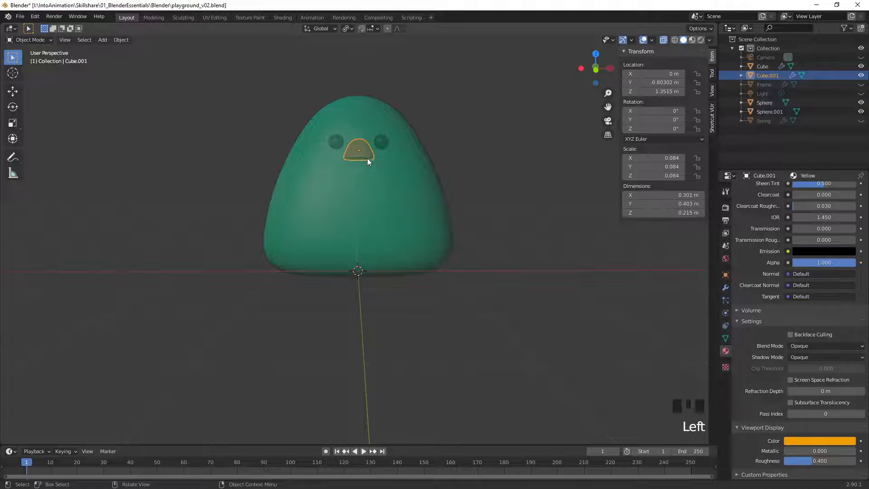
{"action": "key", "text": "g"}
{"action": "key", "text": "g"}
{"action": "key", "text": "z"}
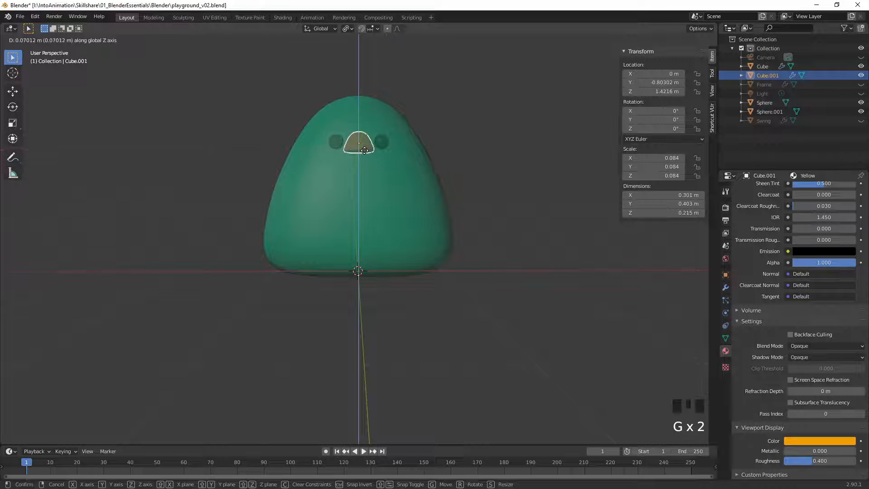
{"action": "left_click", "coordinate": [364, 153]}
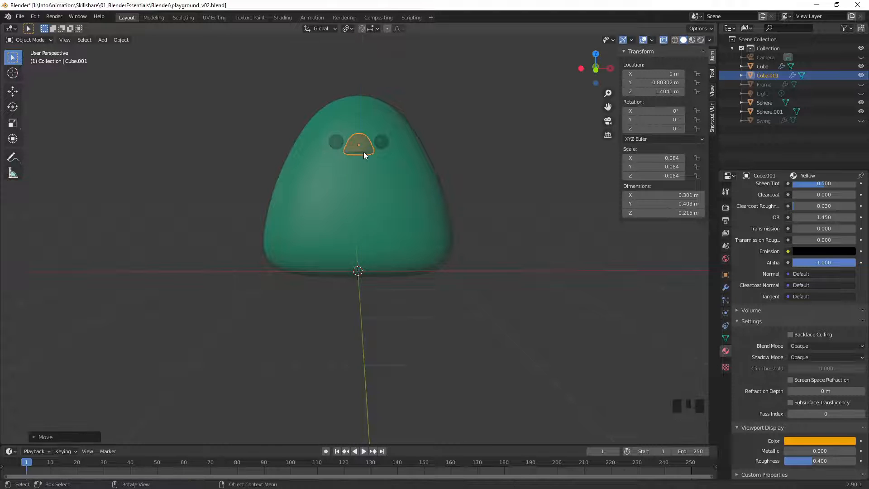
{"action": "key", "text": "s"}
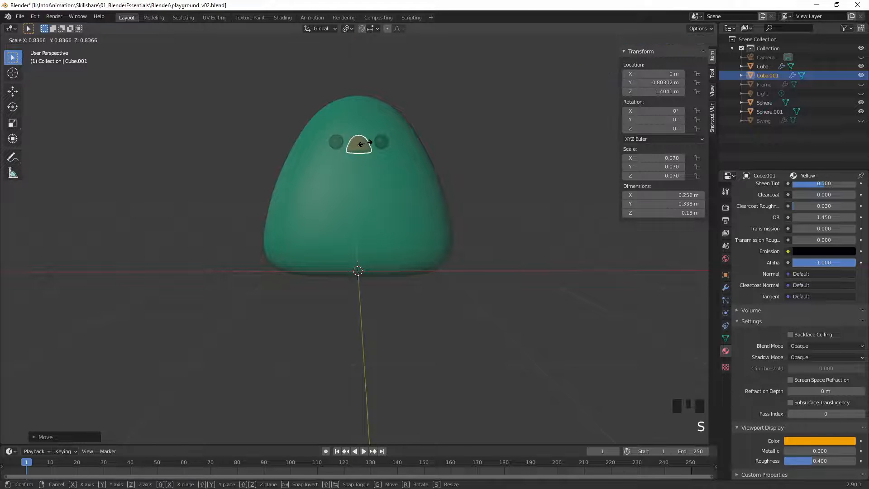
{"action": "left_click", "coordinate": [365, 144]}
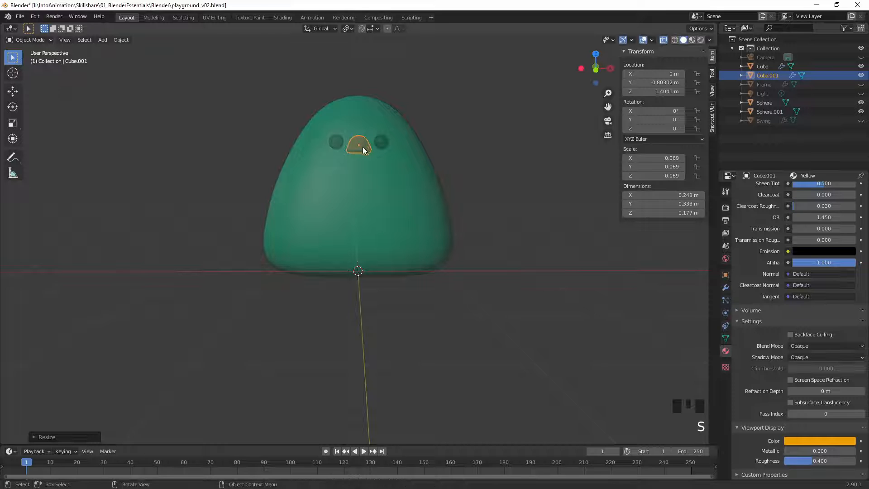
Lower the beak's top vertices in Edit Mode to a local Z of about 0.879 m
{"action": "middle_click_drag", "start_coordinate": [362, 146], "coordinate": [407, 156]}
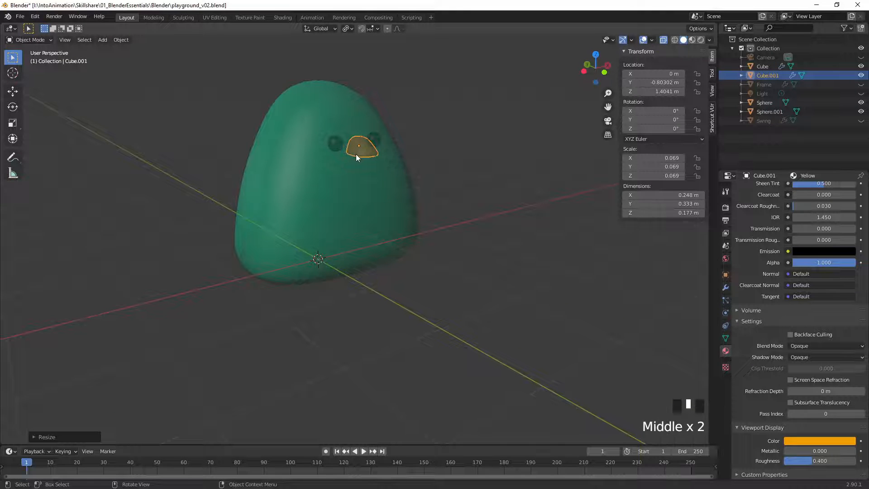
{"action": "key", "text": "Tab"}
{"action": "middle_click_drag", "start_coordinate": [397, 107], "coordinate": [347, 152]}
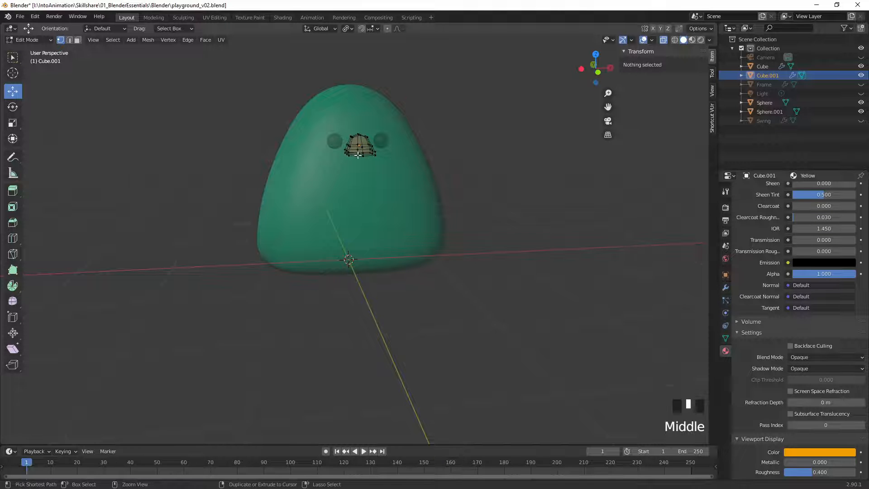
{"action": "middle_click_drag", "start_coordinate": [358, 154], "coordinate": [395, 283], "text": "ctrl"}
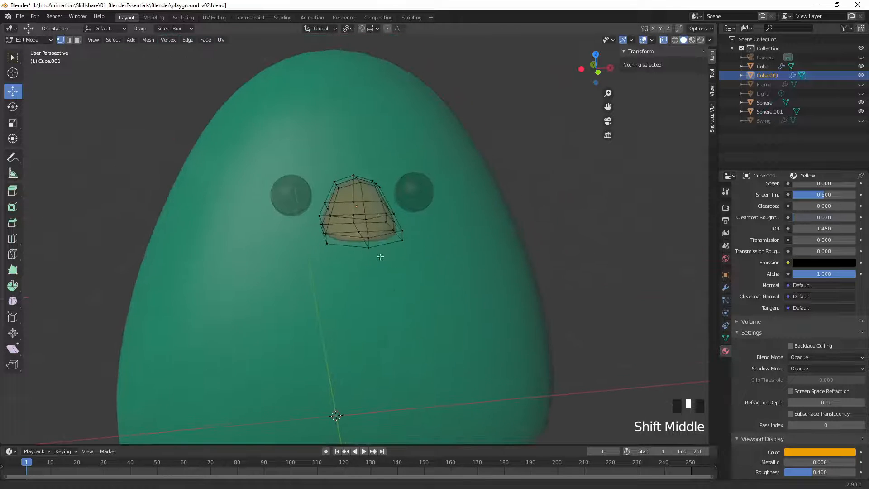
{"action": "middle_click_drag", "start_coordinate": [380, 231], "coordinate": [346, 186]}
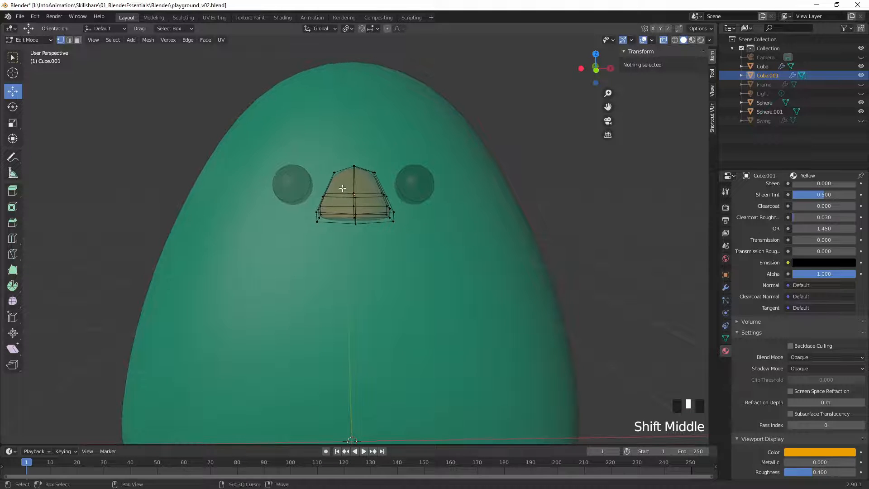
{"action": "left_click_drag", "start_coordinate": [381, 157], "coordinate": [312, 186]}
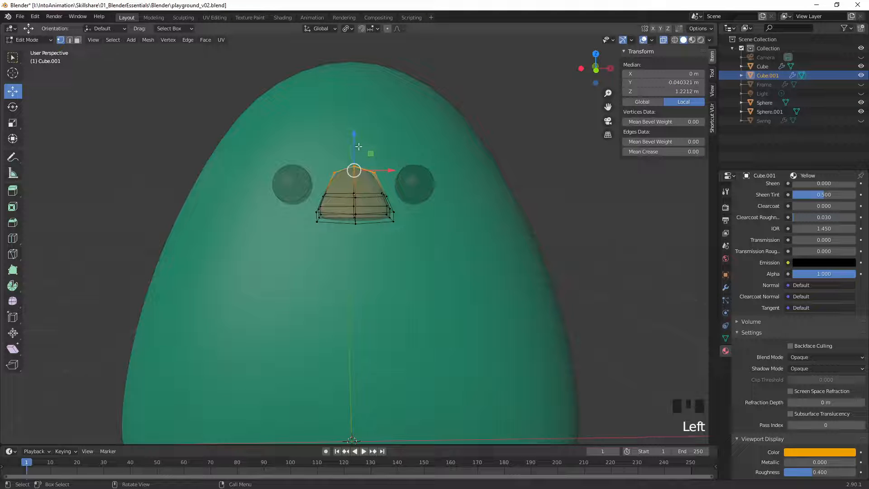
{"action": "left_click_drag", "start_coordinate": [354, 131], "coordinate": [351, 142]}
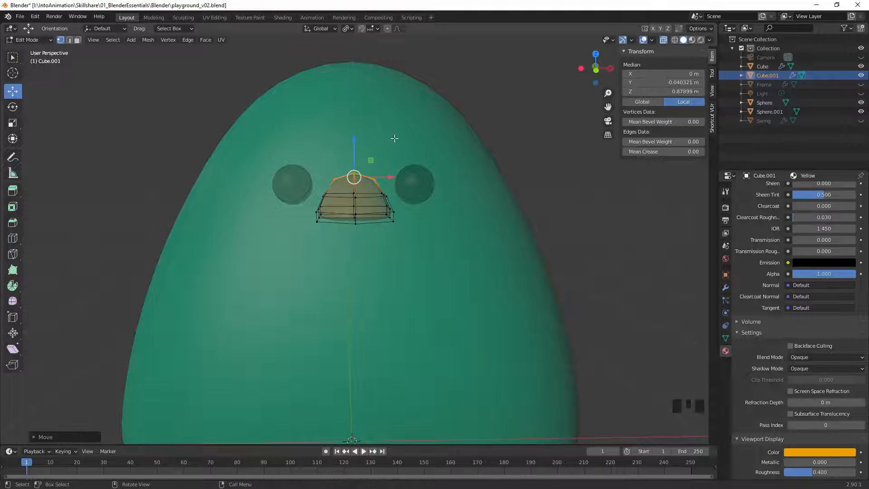
Lower the beak's bottom vertices slightly and raise its rear top vertices to a local Z of about 1.045 m
{"action": "middle_click_drag", "start_coordinate": [394, 139], "coordinate": [414, 135]}
{"action": "left_click_drag", "start_coordinate": [407, 208], "coordinate": [292, 248]}
{"action": "left_click_drag", "start_coordinate": [351, 170], "coordinate": [348, 181]}
{"action": "middle_click_drag", "start_coordinate": [348, 181], "coordinate": [411, 167]}
{"action": "left_click_drag", "start_coordinate": [411, 160], "coordinate": [379, 183]}
{"action": "middle_click_drag", "start_coordinate": [479, 143], "coordinate": [385, 146]}
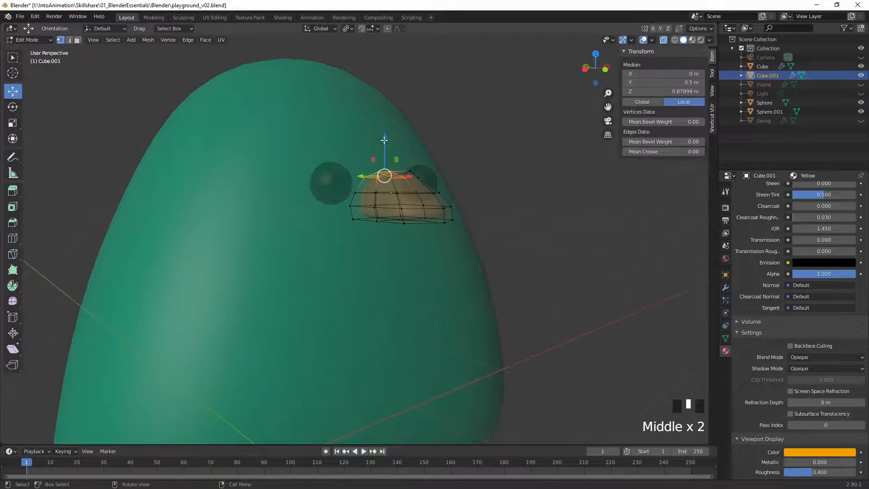
{"action": "left_click_drag", "start_coordinate": [385, 144], "coordinate": [384, 131]}
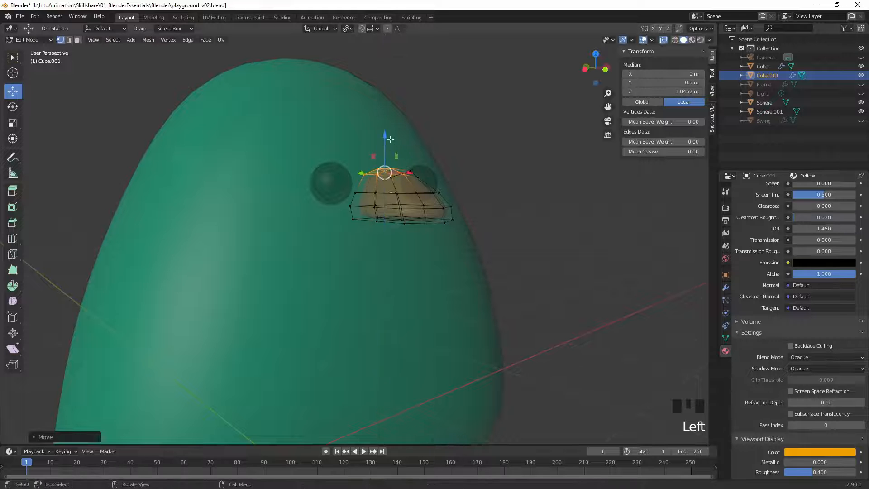
Deselect the beak's vertices, return to Object Mode and turn off X-ray display
{"action": "middle_click_drag", "start_coordinate": [466, 149], "coordinate": [413, 186]}
{"action": "left_click", "coordinate": [525, 135]}
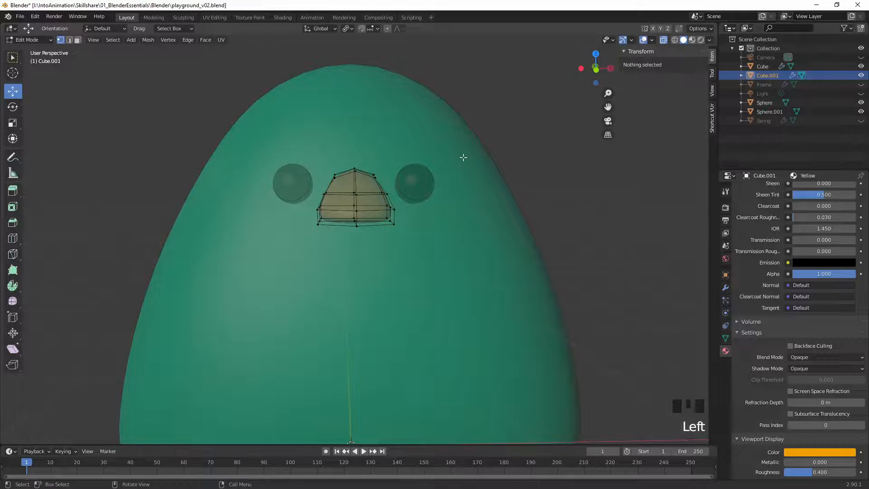
{"action": "middle_click_drag", "start_coordinate": [464, 155], "coordinate": [476, 163]}
{"action": "key", "text": "Tab"}
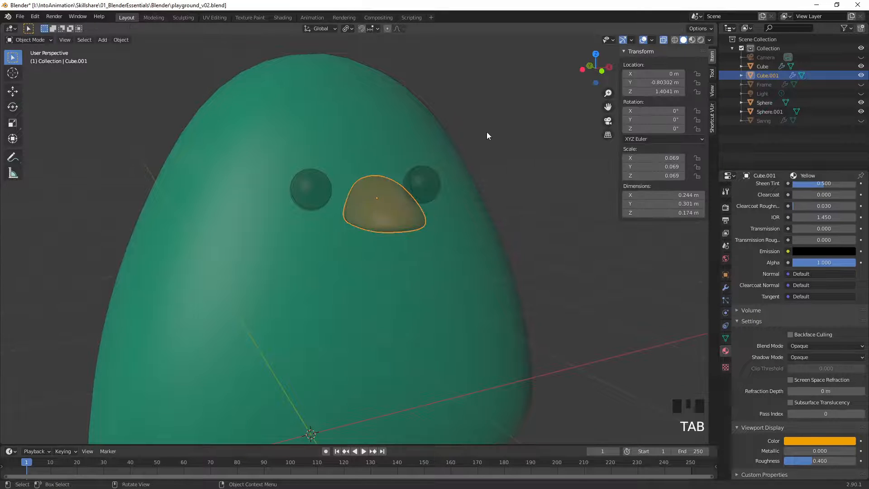
{"action": "left_click", "coordinate": [664, 40]}
{"action": "mouse_move", "coordinate": [492, 218]}
{"action": "middle_mouse_down"}
{"action": "mouse_move", "coordinate": [506, 221]}
{"action": "mouse_move", "coordinate": [491, 228]}
{"action": "middle_mouse_up"}
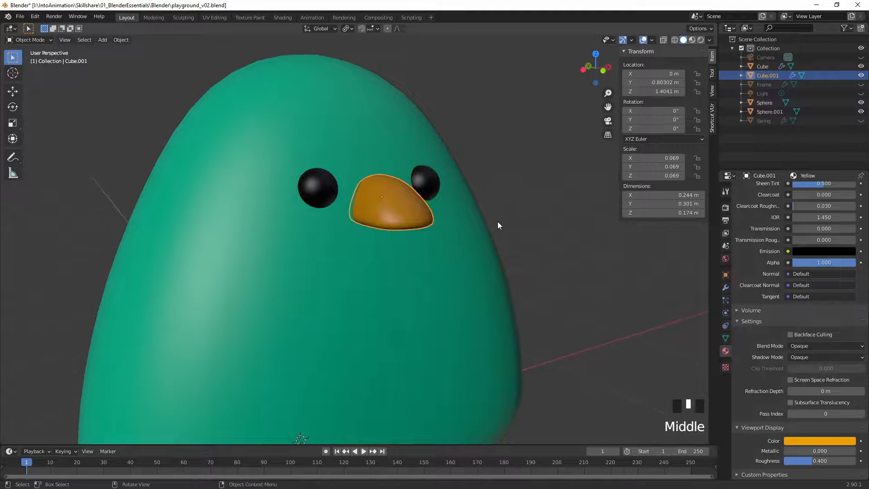
Save the file, and join the bird's body, both eyes and beak into a single object with the beak active
{"action": "key", "text": "ctrl+s"}
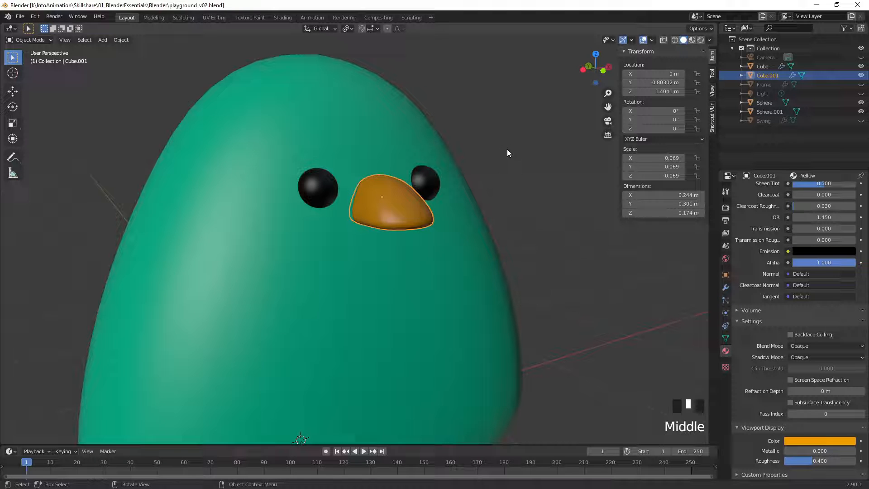
{"action": "left_click_drag", "start_coordinate": [506, 144], "coordinate": [200, 250]}
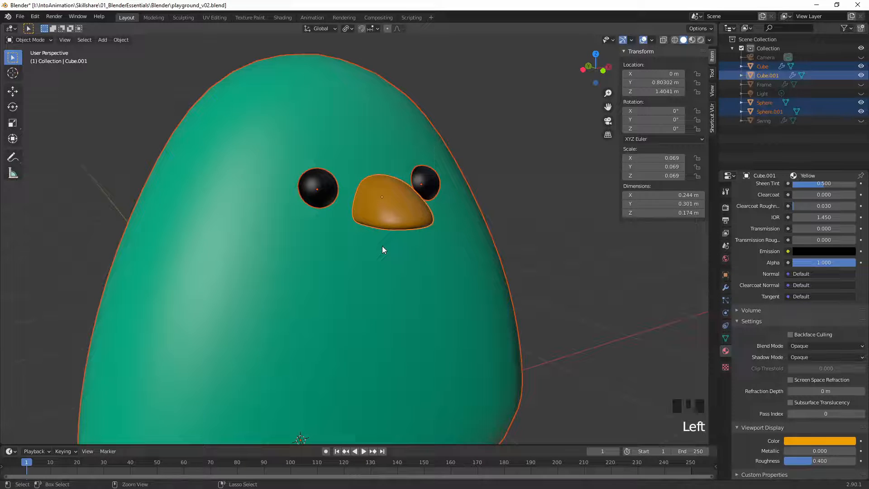
{"action": "key", "text": "ctrl+j"}
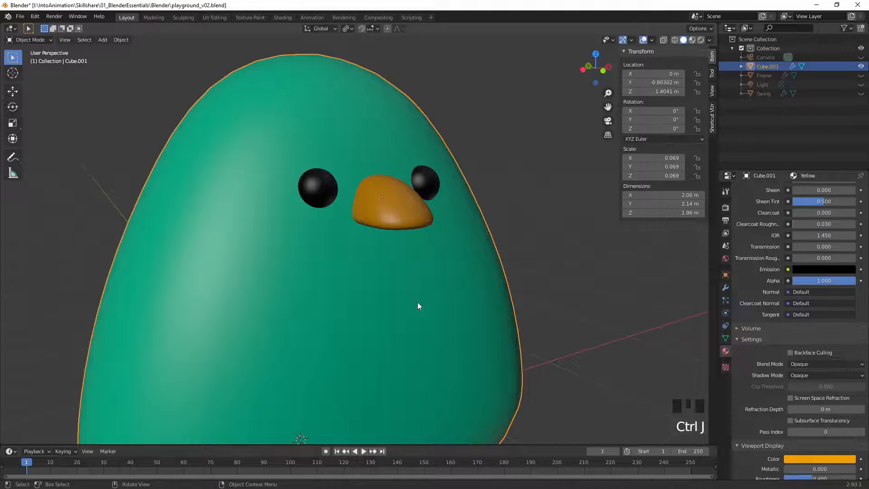
Rename the joined character object as Bird
{"action": "triple_click", "coordinate": [768, 66]}
{"action": "type", "text": "Bird"}
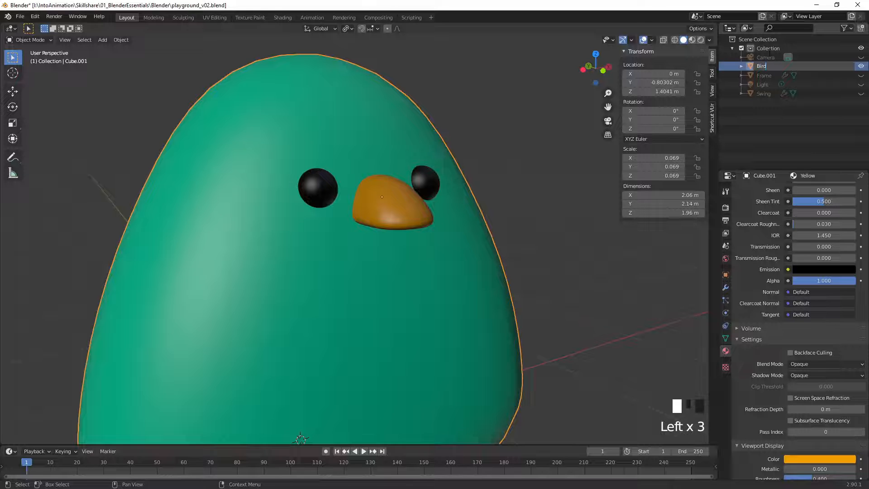
{"action": "left_click", "coordinate": [769, 53]}
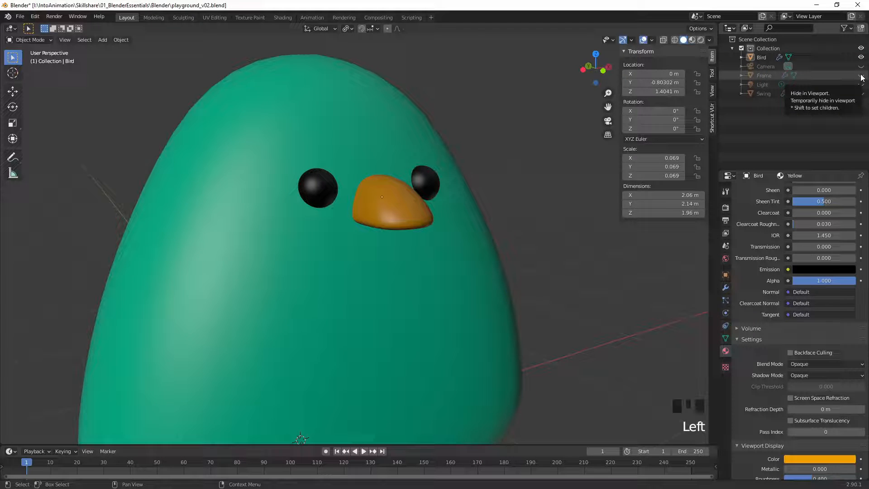
Unhide the Frame and Swing objects in the viewport so the whole playground is shown
{"action": "left_click", "coordinate": [861, 76]}
{"action": "left_click", "coordinate": [861, 93]}
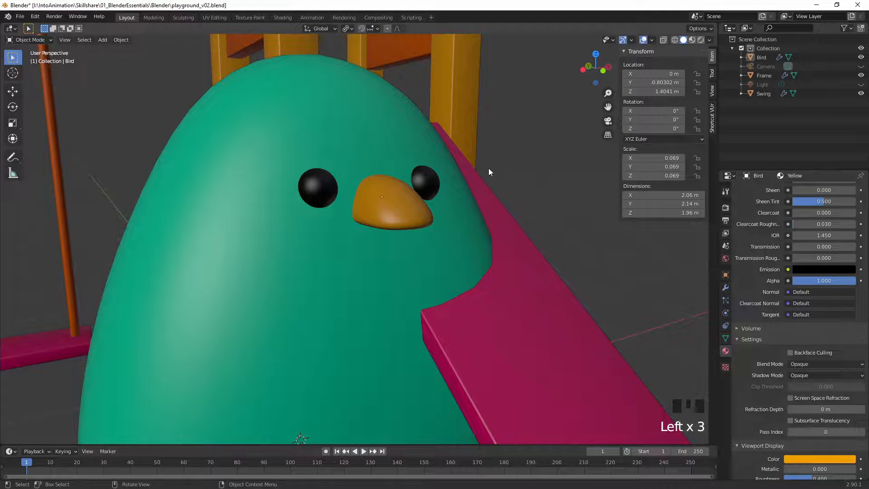
{"action": "key", "text": "Home"}
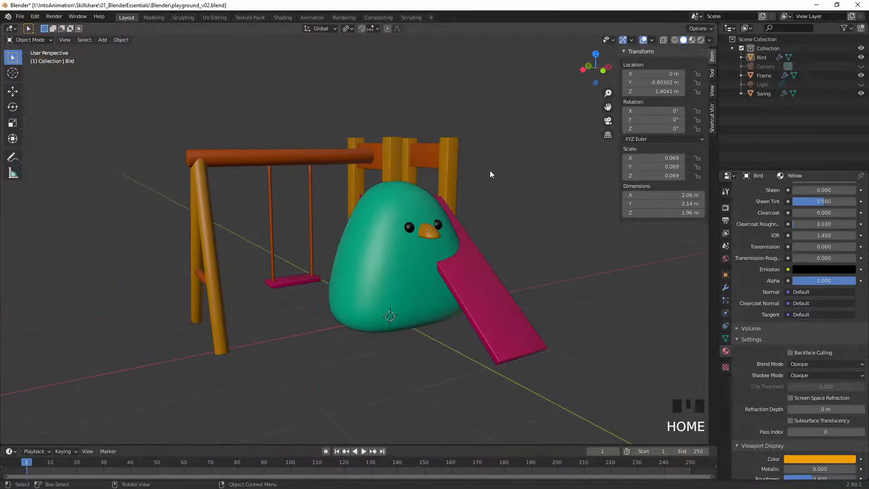
{"action": "mouse_move", "coordinate": [489, 170]}
{"action": "middle_mouse_down"}
{"action": "mouse_move", "coordinate": [463, 159]}
{"action": "mouse_move", "coordinate": [494, 173]}
{"action": "mouse_move", "coordinate": [475, 166]}
{"action": "middle_mouse_up"}
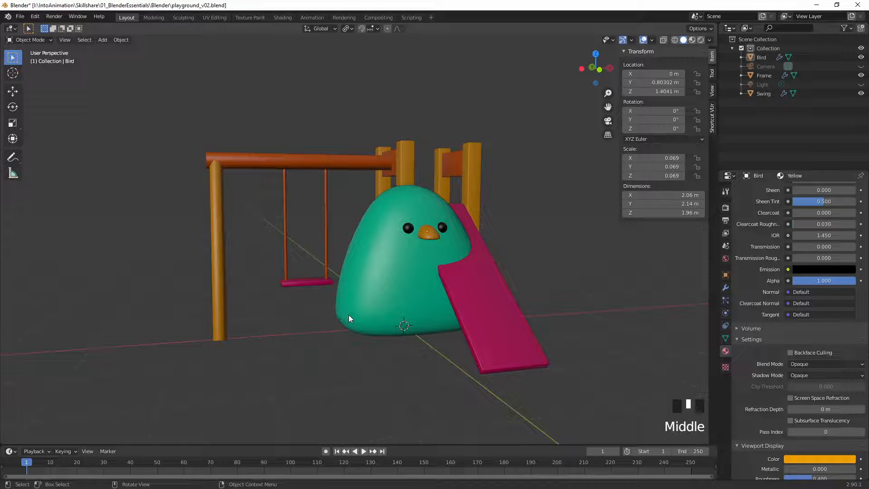
Try to scale the bird down uniformly to about 0.009 around its beak origin, and undo the resize
{"action": "left_click", "coordinate": [361, 313]}
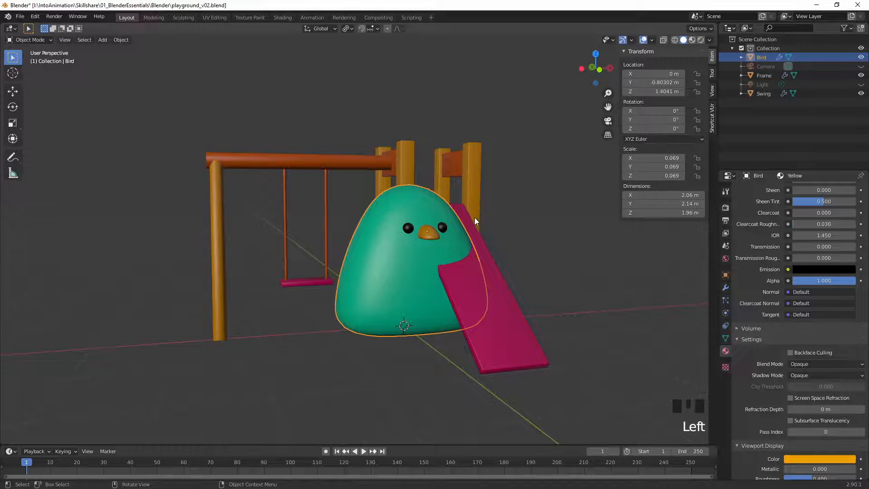
{"action": "key", "text": "s"}
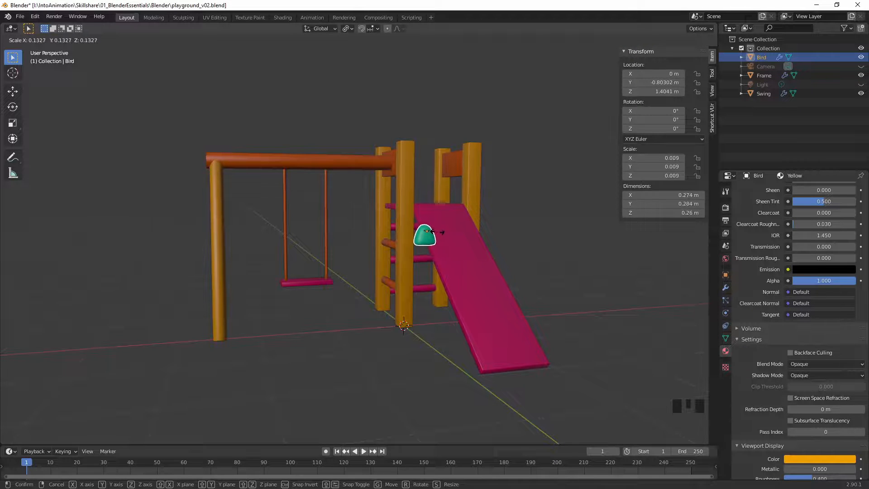
{"action": "left_click", "coordinate": [438, 233]}
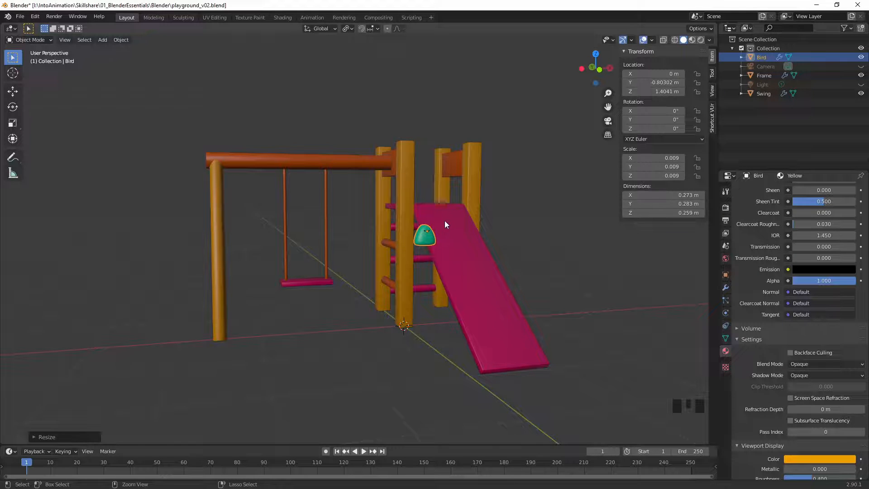
{"action": "key", "text": "ctrl+z"}
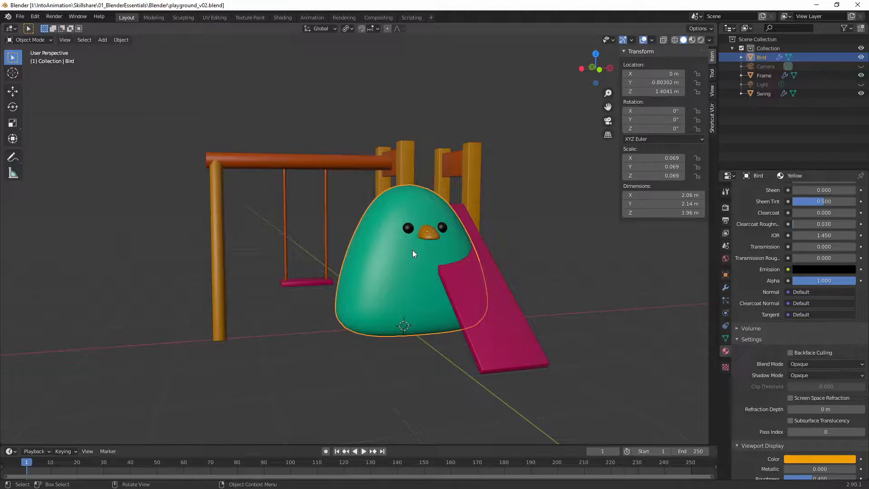
Set the bird's origin to the 3D cursor and scale the bird down uniformly to about 0.015
{"action": "left_click", "coordinate": [415, 249]}
{"action": "right_click", "coordinate": [424, 234]}
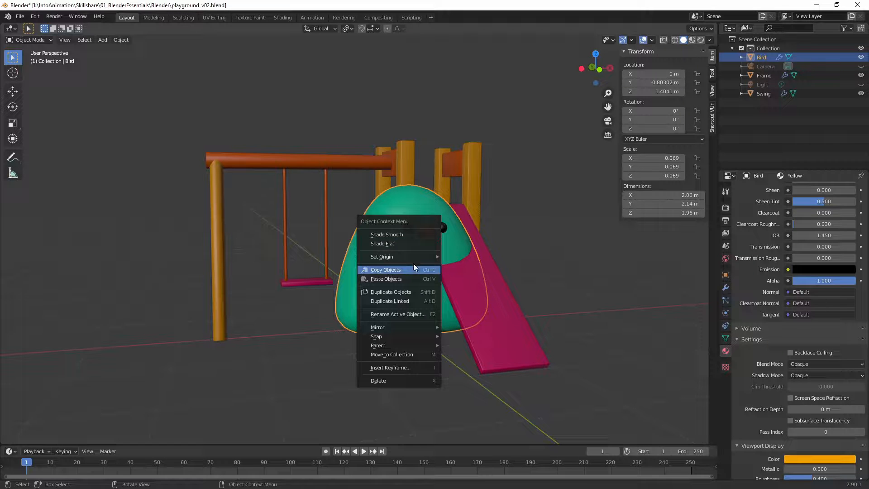
{"action": "mouse_move", "coordinate": [416, 256]}
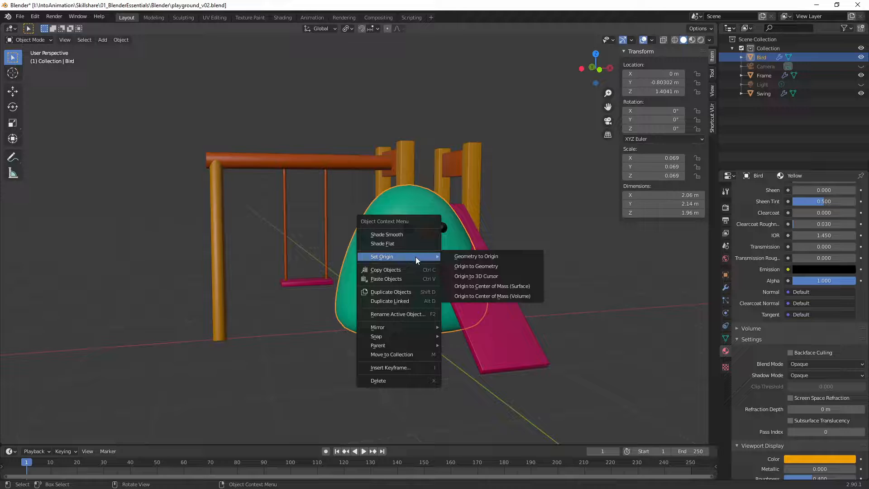
{"action": "left_click", "coordinate": [485, 276]}
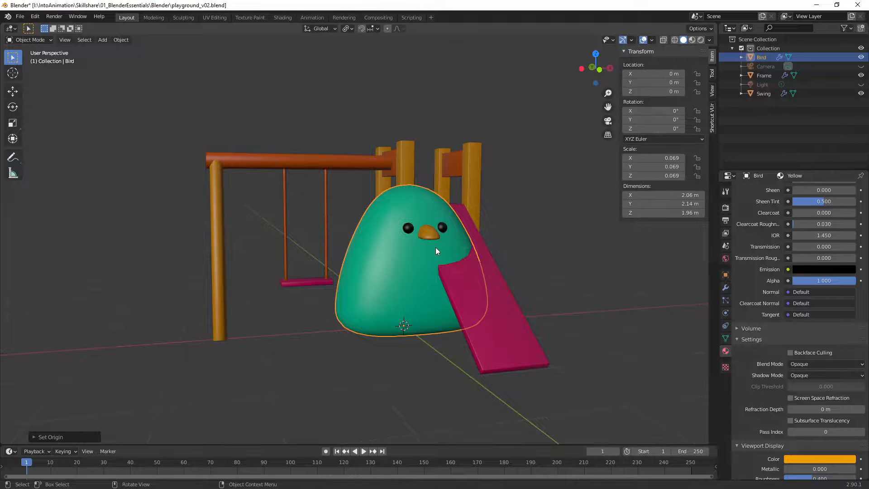
{"action": "key", "text": "s"}
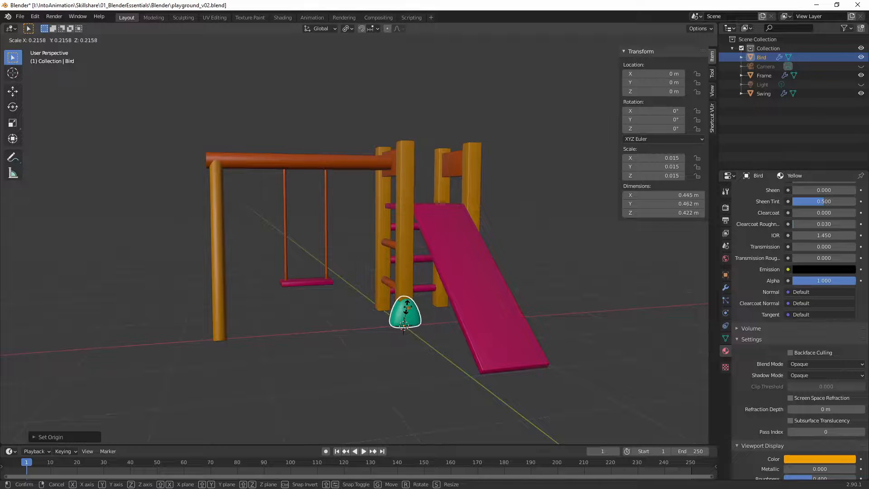
{"action": "left_click", "coordinate": [407, 307]}
Move the bird onto the swing seat, at about X -1.292 m, Y 0.491 m and Z 0.619 m
{"action": "mouse_move", "coordinate": [444, 287]}
{"action": "middle_mouse_down"}
{"action": "mouse_move", "coordinate": [450, 270]}
{"action": "mouse_move", "coordinate": [436, 260]}
{"action": "mouse_move", "coordinate": [436, 280]}
{"action": "middle_mouse_up"}
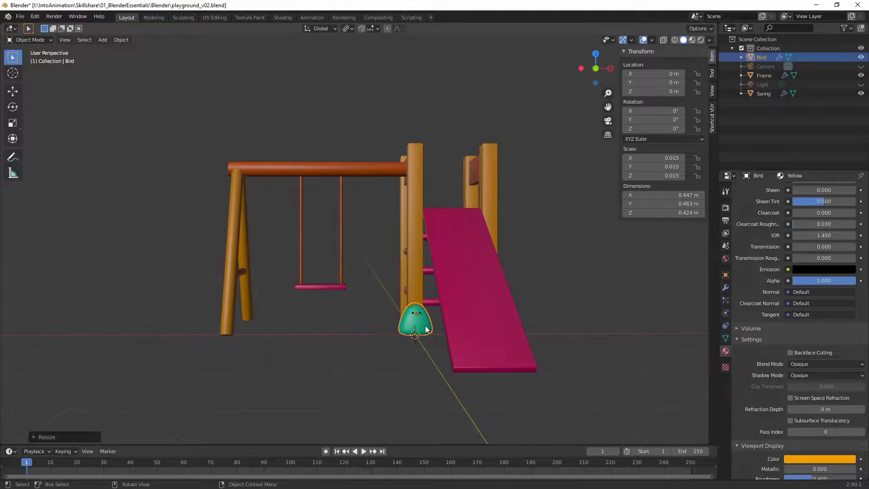
{"action": "key", "text": "g"}
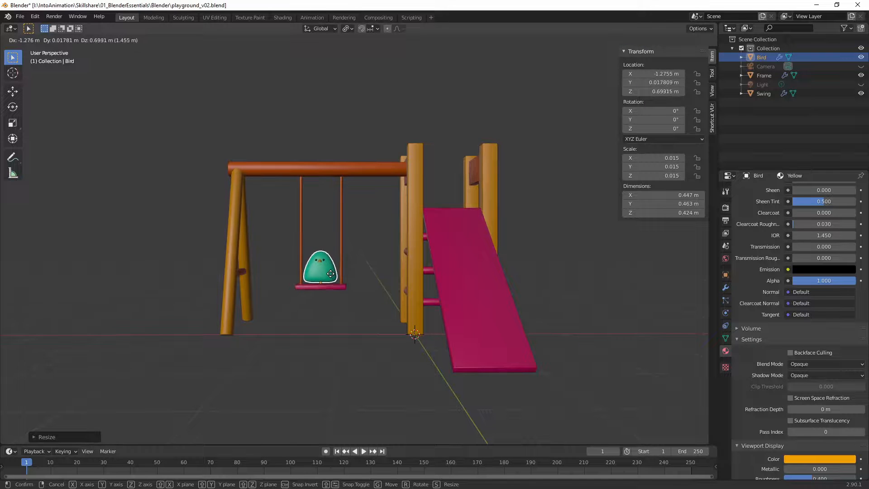
{"action": "left_click", "coordinate": [333, 275]}
{"action": "middle_click_drag", "start_coordinate": [333, 275], "coordinate": [444, 278]}
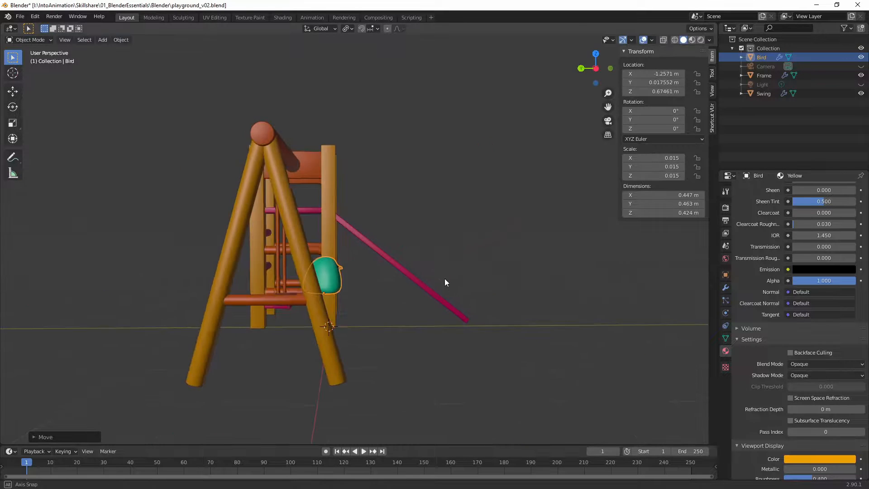
{"action": "key", "text": "g"}
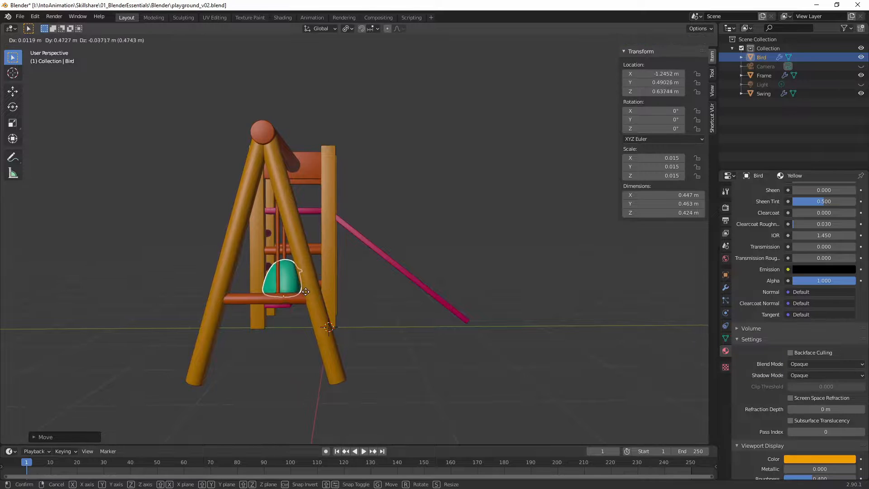
{"action": "left_click", "coordinate": [305, 291]}
{"action": "middle_click_drag", "start_coordinate": [310, 289], "coordinate": [328, 272]}
{"action": "key", "text": "g"}
{"action": "left_click", "coordinate": [319, 264]}
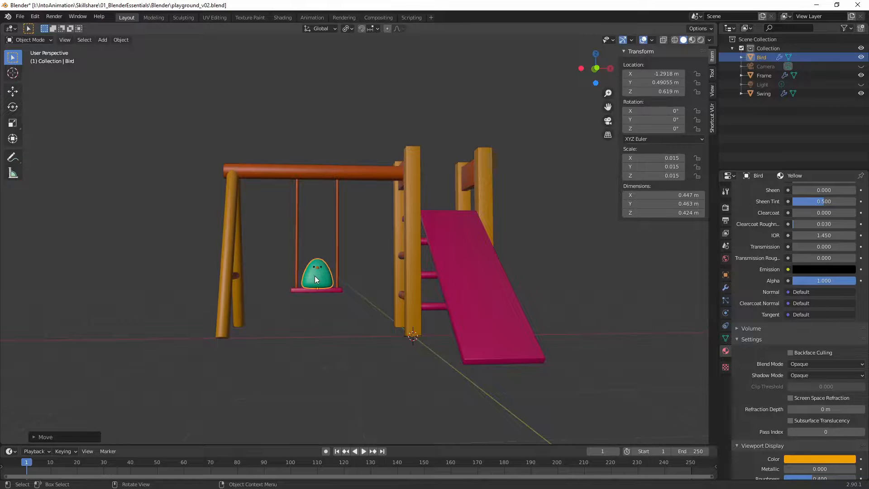
Scale the bird on the swing up uniformly to about 0.019
{"action": "key", "text": "KP_Decimal"}
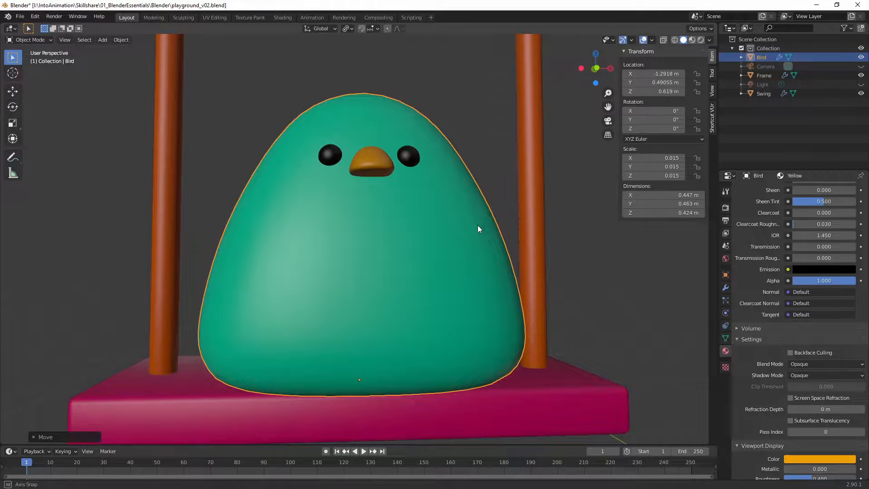
{"action": "middle_click_drag", "start_coordinate": [477, 225], "coordinate": [479, 227]}
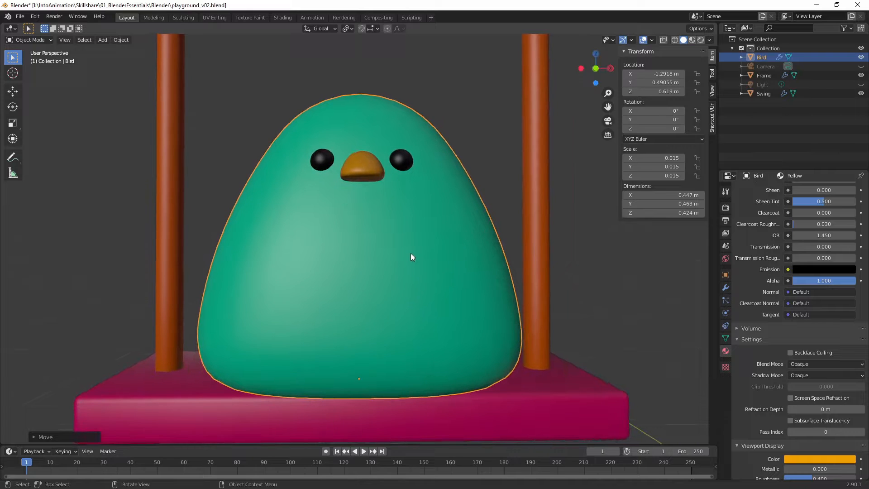
{"action": "key", "text": "s"}
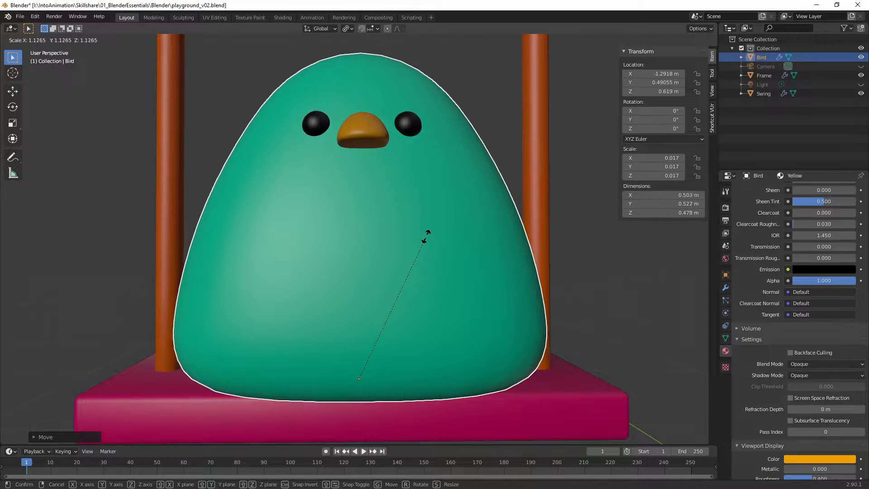
{"action": "left_click", "coordinate": [428, 233]}
{"action": "mouse_move", "coordinate": [457, 236]}
{"action": "middle_mouse_down"}
{"action": "mouse_move", "coordinate": [504, 253]}
{"action": "mouse_move", "coordinate": [429, 264]}
{"action": "mouse_move", "coordinate": [448, 262]}
{"action": "mouse_move", "coordinate": [457, 243]}
{"action": "middle_mouse_up"}
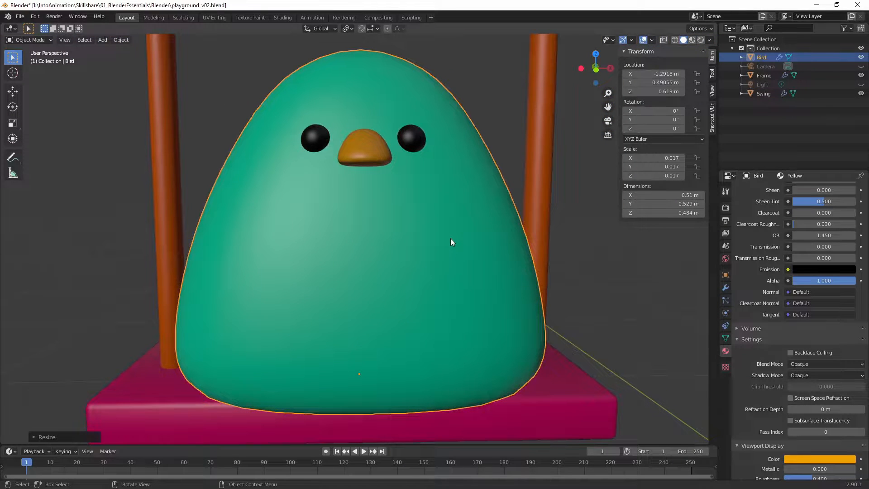
{"action": "key", "text": "s"}
{"action": "left_click", "coordinate": [460, 225]}
{"action": "mouse_move", "coordinate": [460, 226]}
{"action": "middle_mouse_down"}
{"action": "mouse_move", "coordinate": [503, 237]}
{"action": "mouse_move", "coordinate": [434, 231]}
{"action": "mouse_move", "coordinate": [469, 230]}
{"action": "mouse_move", "coordinate": [463, 221]}
{"action": "mouse_move", "coordinate": [453, 226]}
{"action": "mouse_move", "coordinate": [450, 212]}
{"action": "mouse_move", "coordinate": [450, 222]}
{"action": "mouse_move", "coordinate": [520, 243]}
{"action": "mouse_move", "coordinate": [473, 269]}
{"action": "mouse_move", "coordinate": [387, 262]}
{"action": "mouse_move", "coordinate": [421, 262]}
{"action": "mouse_move", "coordinate": [440, 235]}
{"action": "mouse_move", "coordinate": [448, 244]}
{"action": "mouse_move", "coordinate": [444, 216]}
{"action": "mouse_move", "coordinate": [494, 240]}
{"action": "mouse_move", "coordinate": [554, 229]}
{"action": "mouse_move", "coordinate": [537, 219]}
{"action": "mouse_move", "coordinate": [459, 241]}
{"action": "middle_mouse_up"}
Adjust the bird's position on the swing seat to about X -1.305 m, Y 0.491 m and Z 0.621 m, and deselect it
{"action": "key", "text": "g"}
{"action": "left_click", "coordinate": [441, 226]}
{"action": "key", "text": "g"}
{"action": "left_click", "coordinate": [427, 237]}
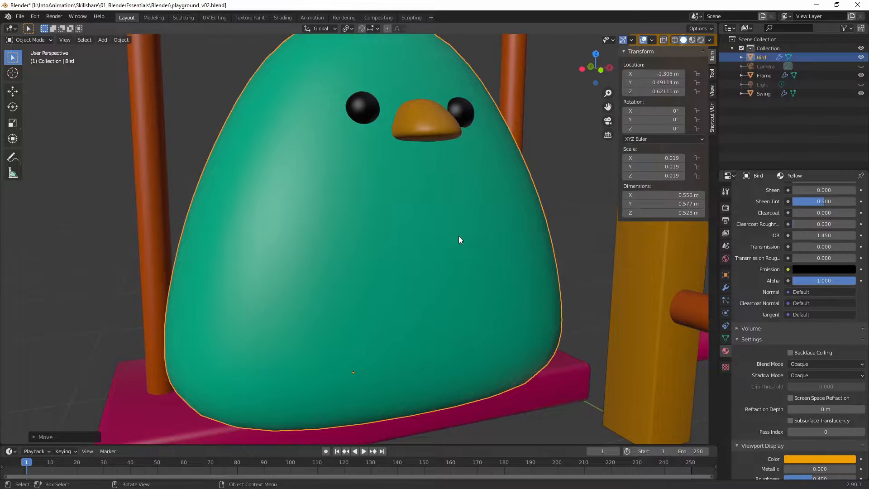
{"action": "key", "text": "Home"}
{"action": "mouse_move", "coordinate": [361, 324]}
{"action": "middle_mouse_down"}
{"action": "mouse_move", "coordinate": [384, 295]}
{"action": "mouse_move", "coordinate": [366, 303]}
{"action": "mouse_move", "coordinate": [370, 310]}
{"action": "middle_mouse_up"}
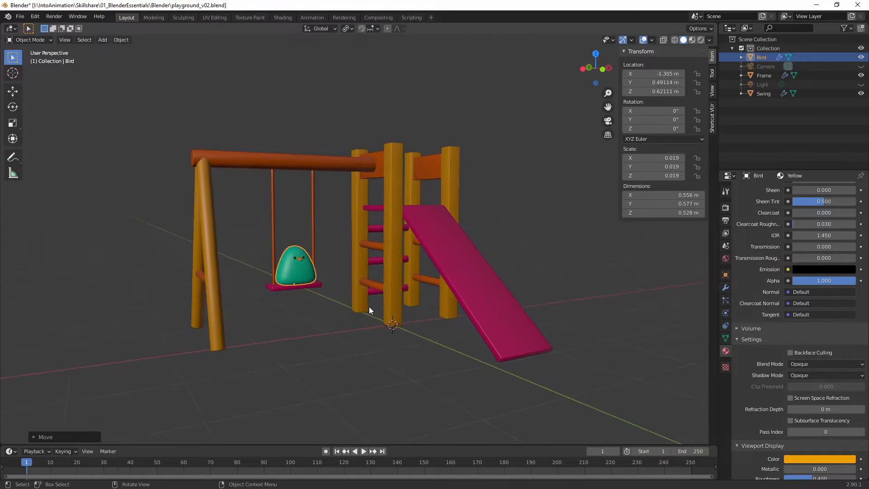
{"action": "left_click", "coordinate": [330, 286]}
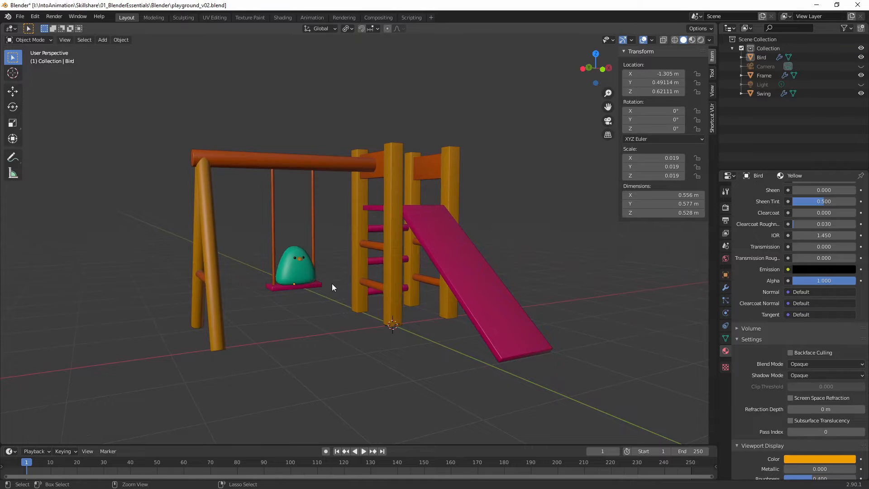